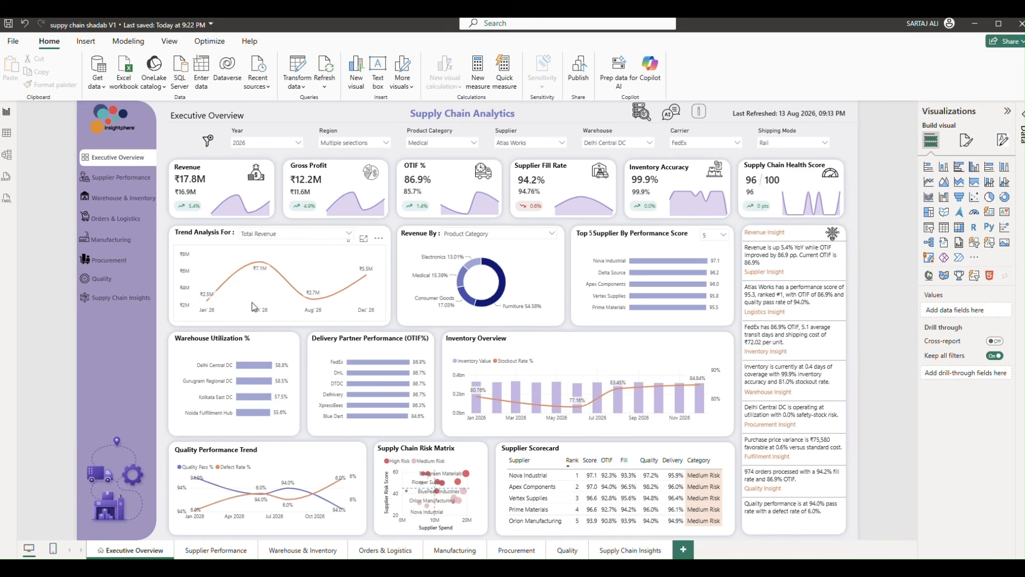
- Open the report's Data Dictionary, read the metric definitions and DAX logic across its columns, and close it
mouse_move(363, 364)
ctrl+click(643, 119)
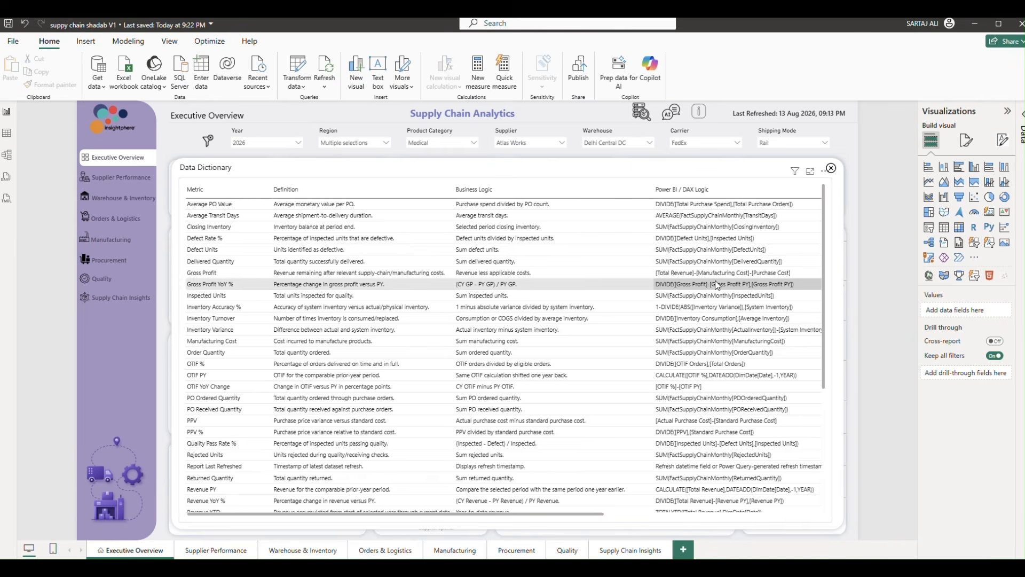
scroll(717, 284, right, 3)
scroll(717, 285, left, 3)
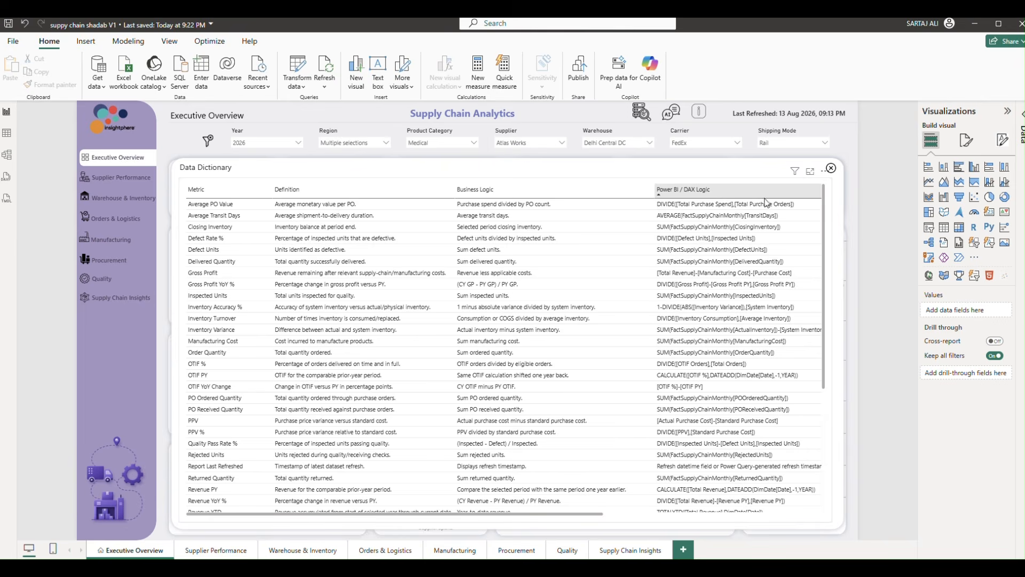
ctrl+click(831, 169)
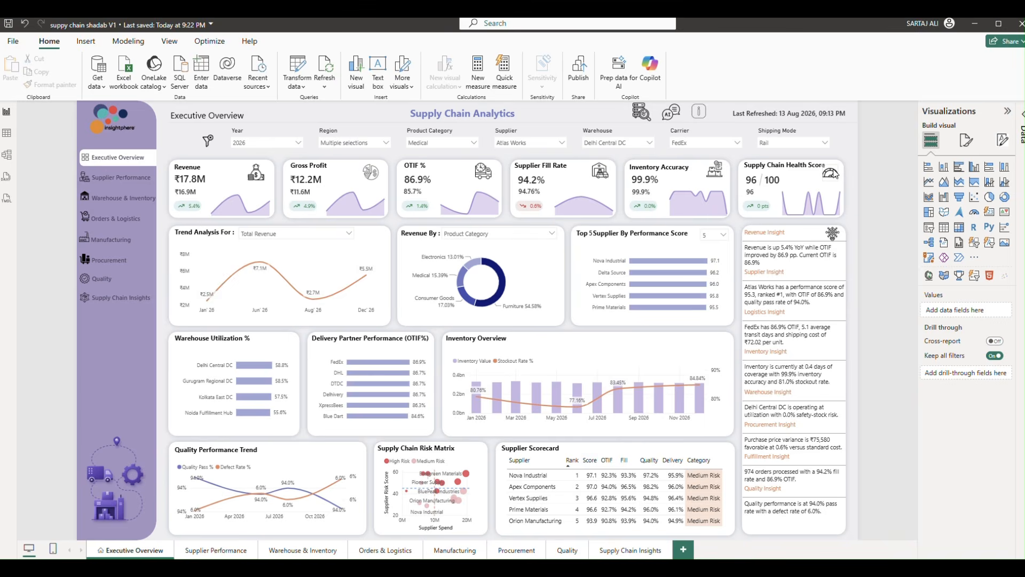
- Open the AI Chat, show all suggested questions about the data, and close it
ctrl+click(674, 113)
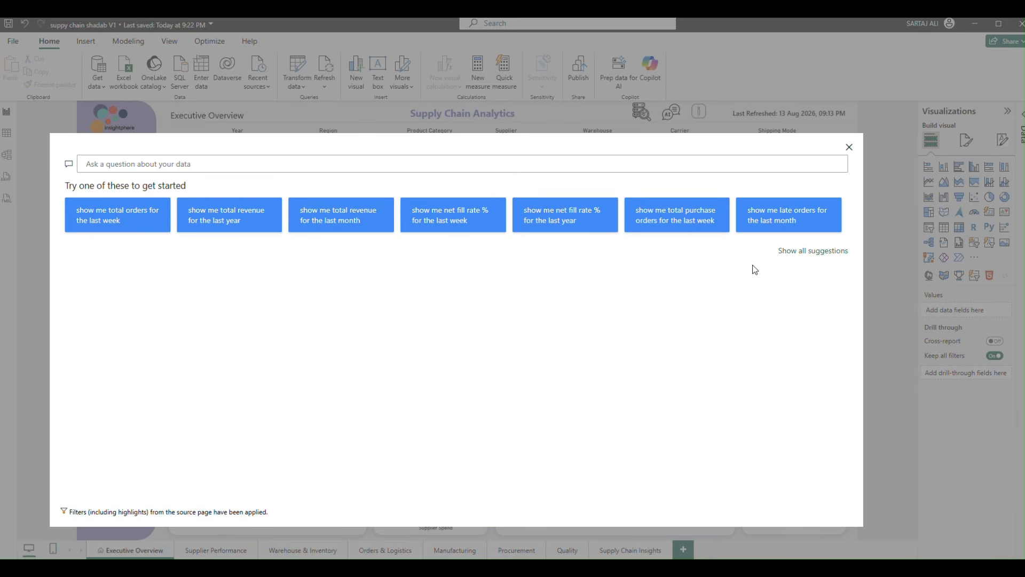
click(796, 252)
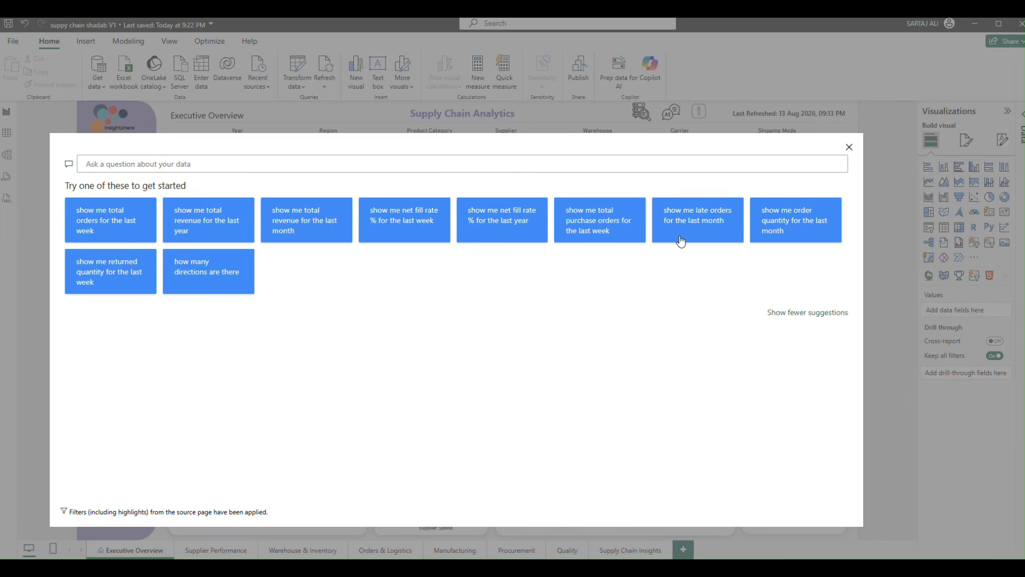
click(850, 146)
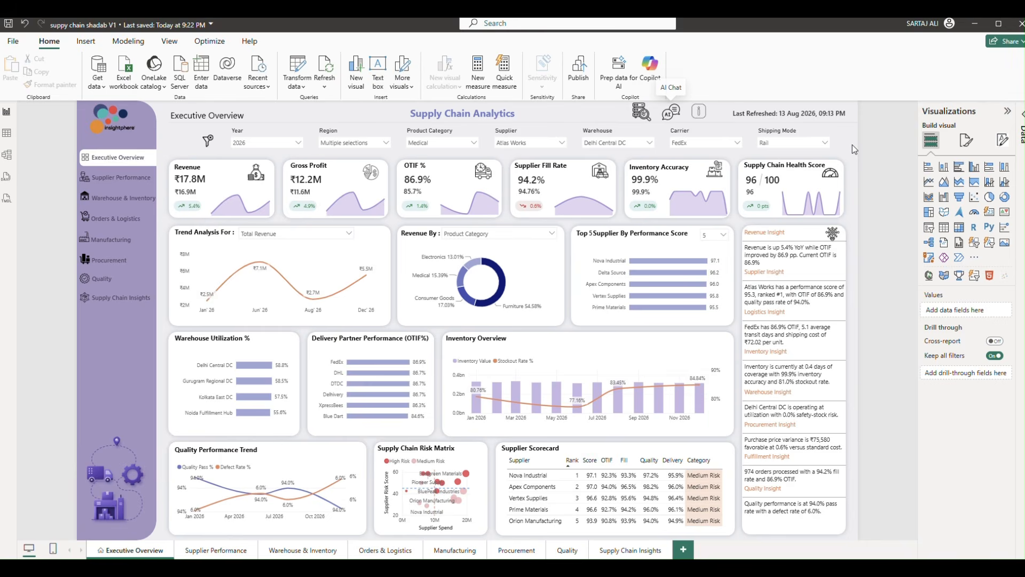
- Open the Dashboard Guide, read its explanations, and close it
click(700, 114)
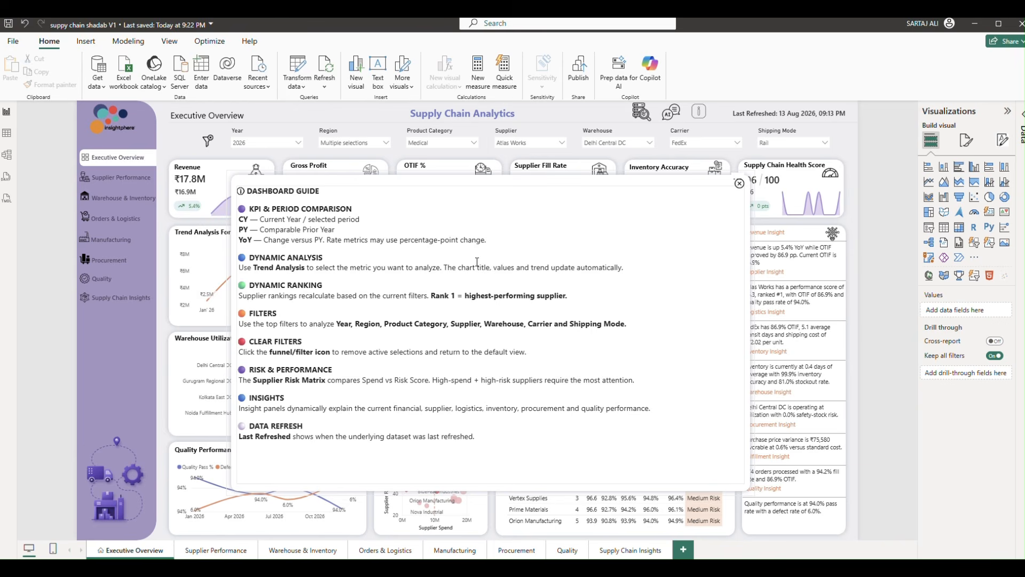
ctrl+click(739, 186)
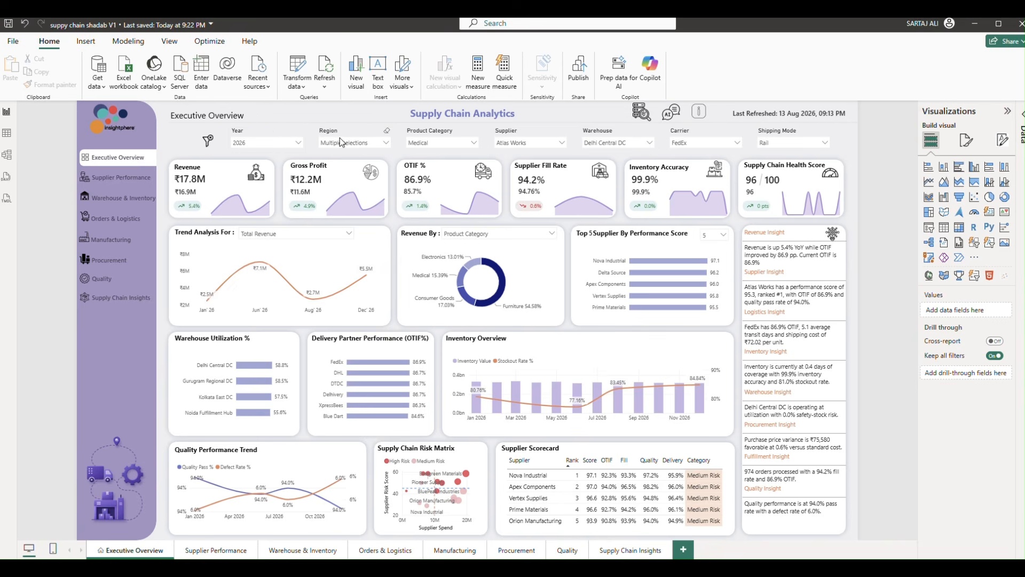
- Inspect the Region, Product Category and Supplier filter lists, leaving their selections as they are
click(358, 143)
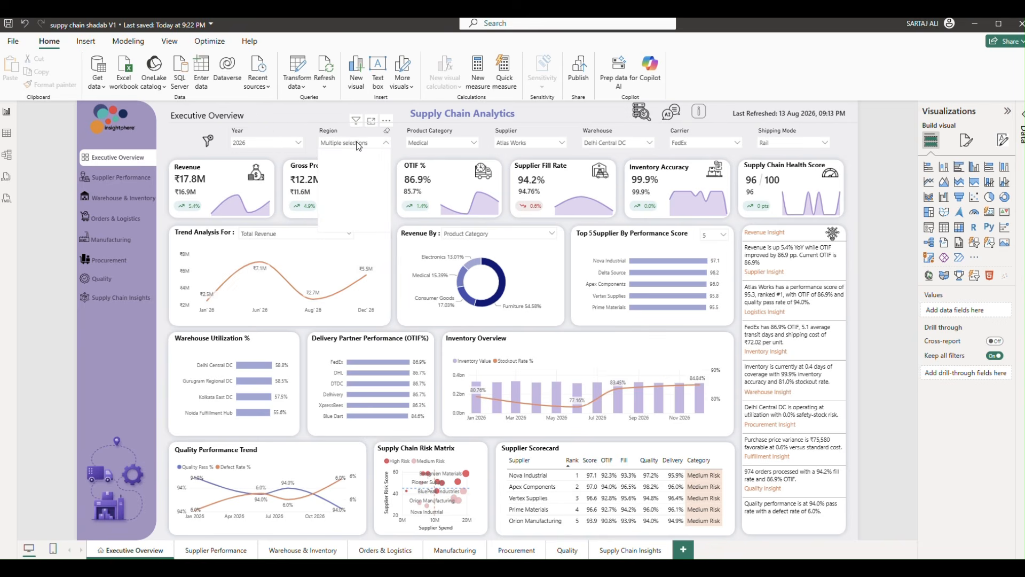
click(358, 143)
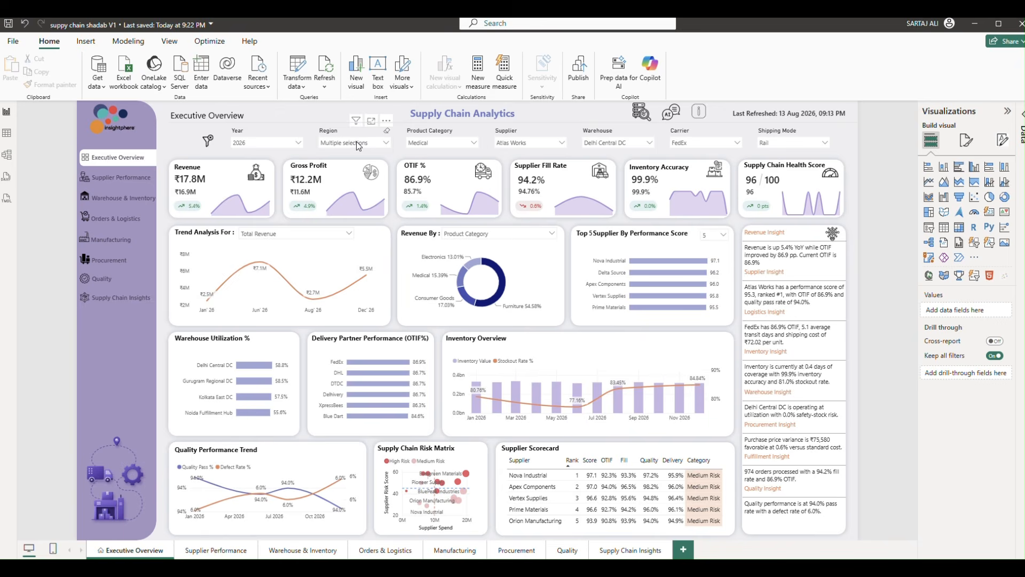
click(443, 143)
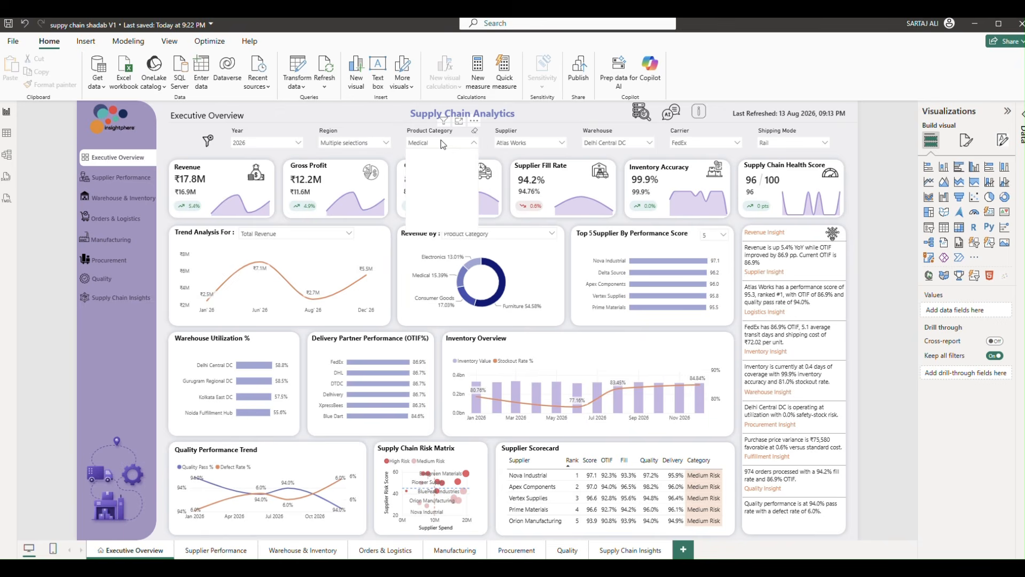
click(520, 144)
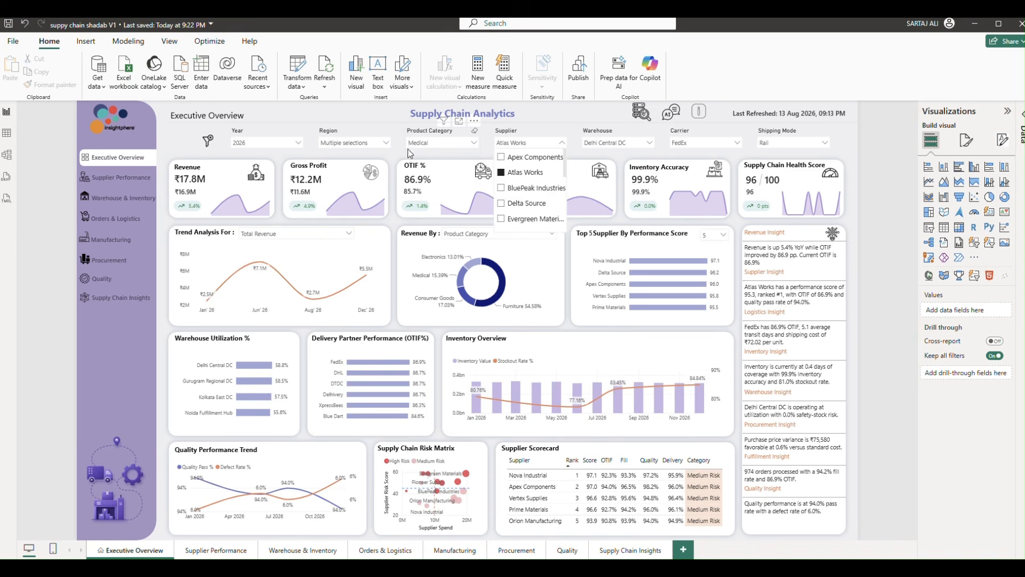
click(171, 142)
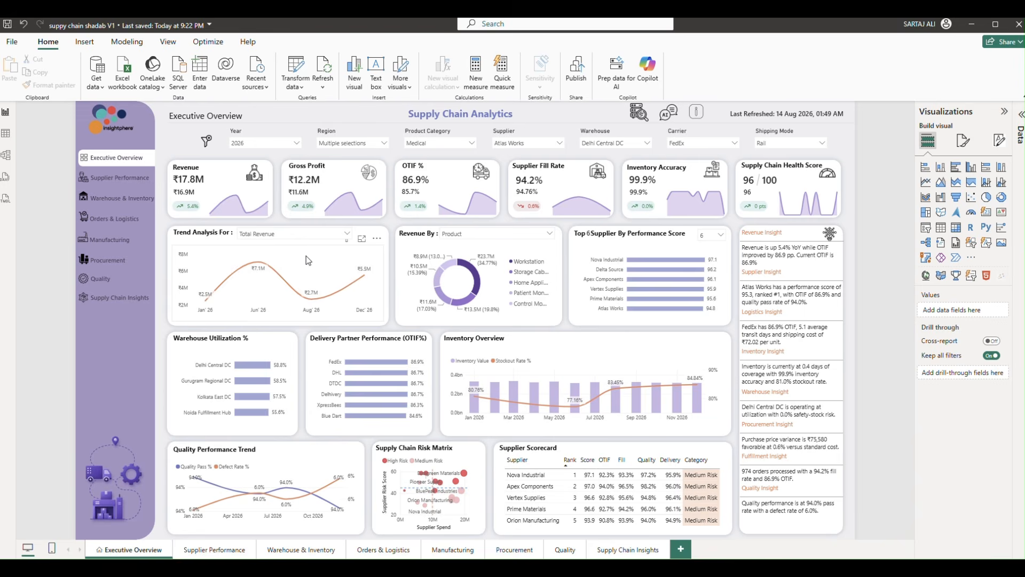
- Switch the Trend Analysis metric to Gross Profit and limit the supplier performance ranking to the top 5
click(290, 235)
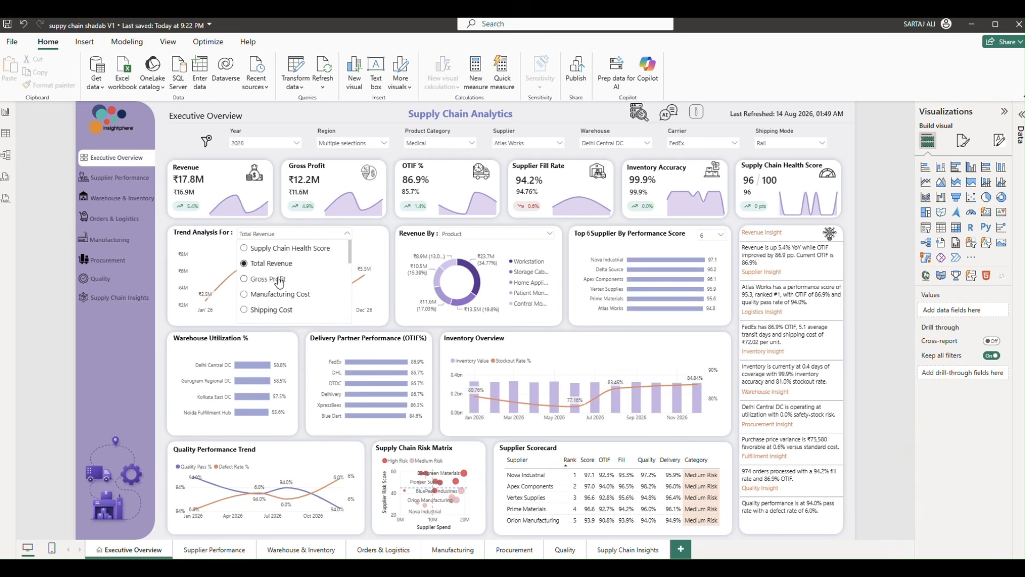
click(280, 280)
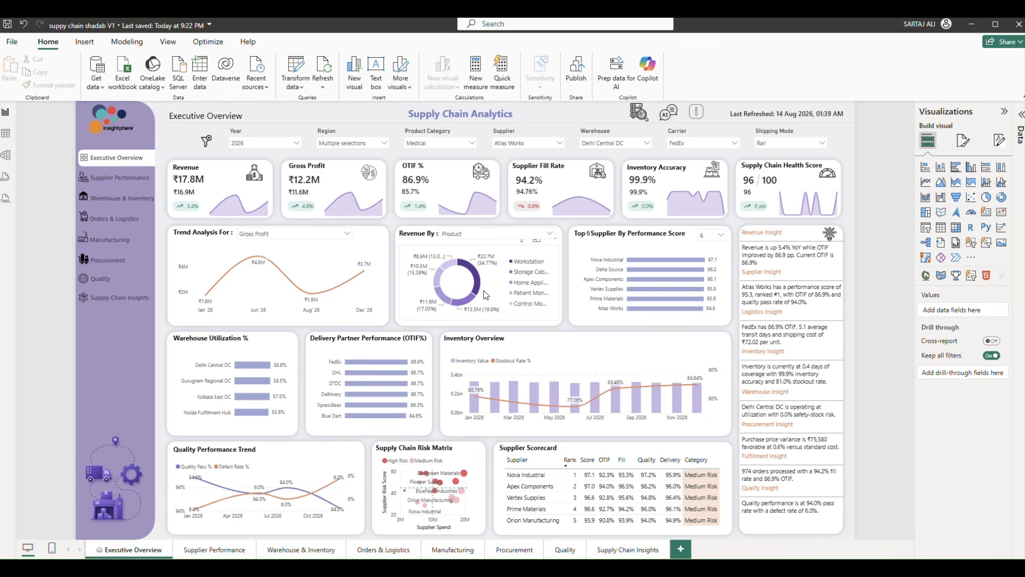
mouse_move(481, 283)
click(715, 240)
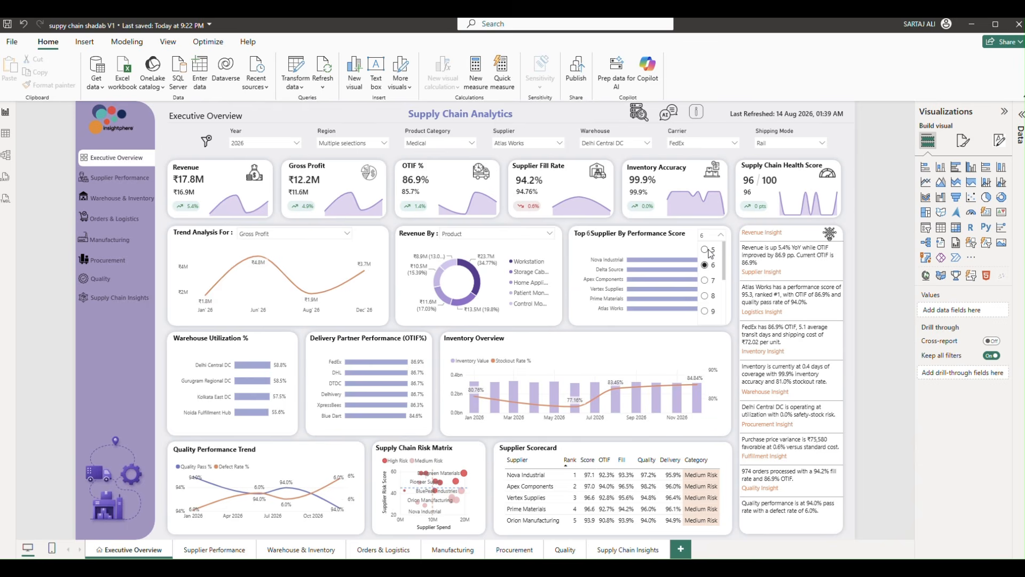
click(710, 254)
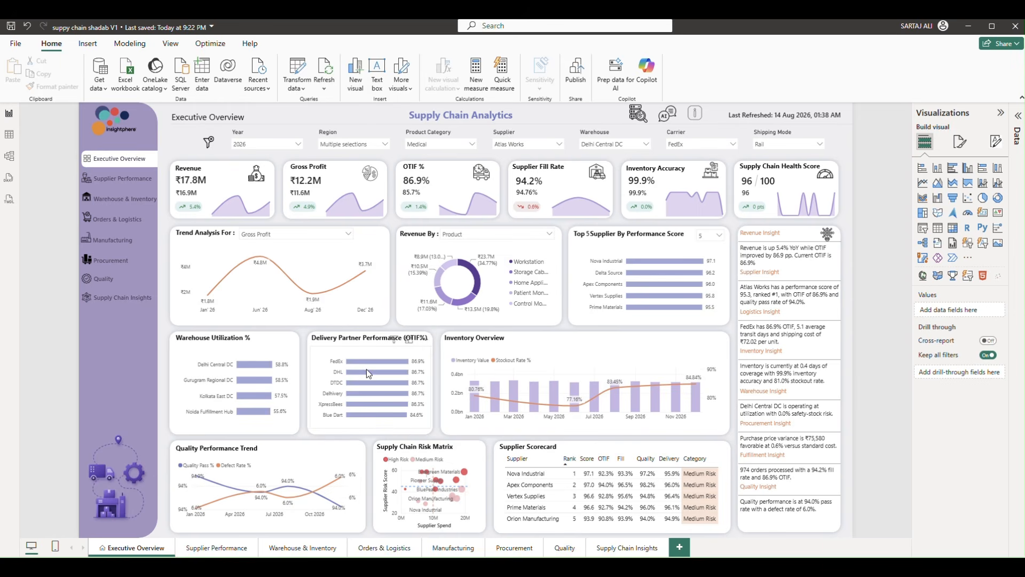
- Enlarge the Supply Chain Risk Matrix in focus mode, examine supplier spend against risk score, and return to the report
mouse_move(364, 394)
mouse_move(556, 396)
mouse_move(603, 400)
mouse_move(241, 484)
mouse_move(302, 480)
click(463, 459)
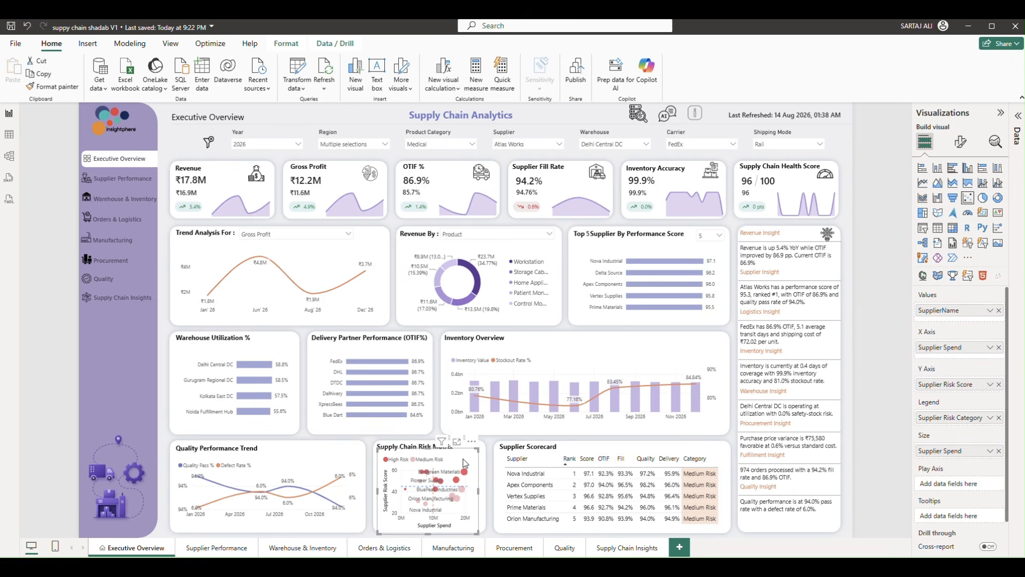
click(457, 441)
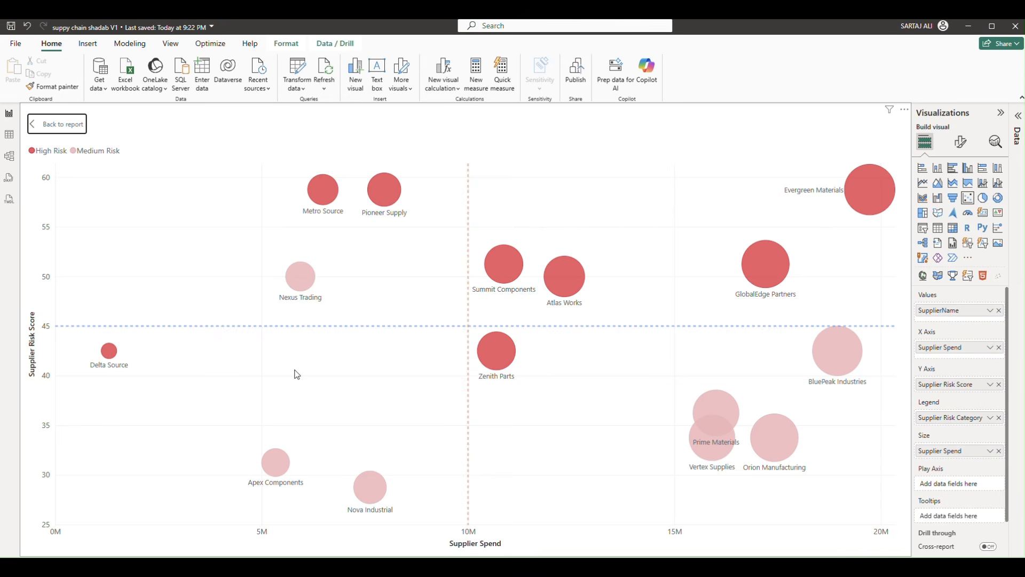
mouse_move(307, 283)
click(64, 125)
- Filter the dashboard by supplier BluePeak Industries to compare the insights, and set the Supplier filter back to Atlas Works
mouse_move(350, 386)
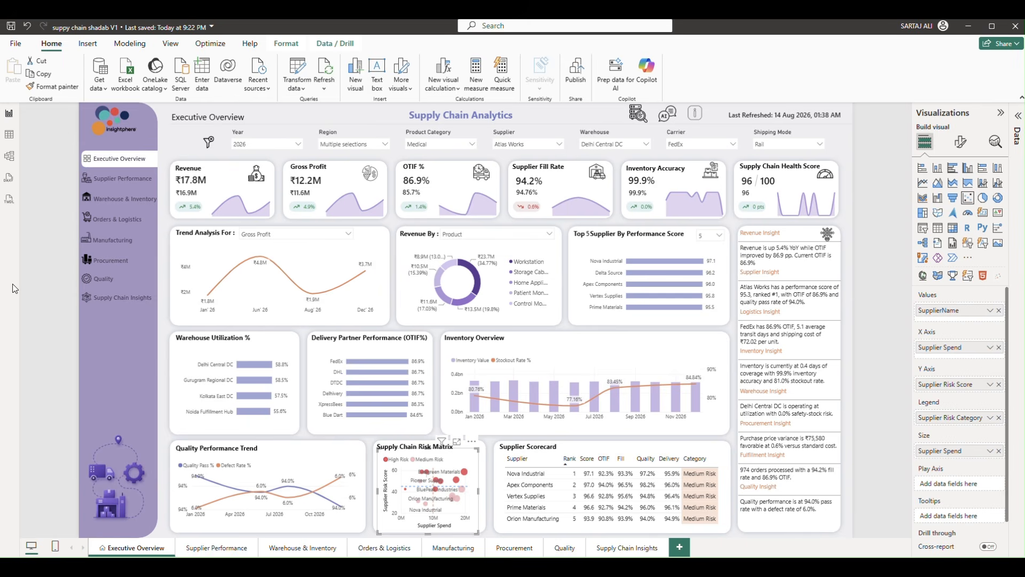
click(532, 147)
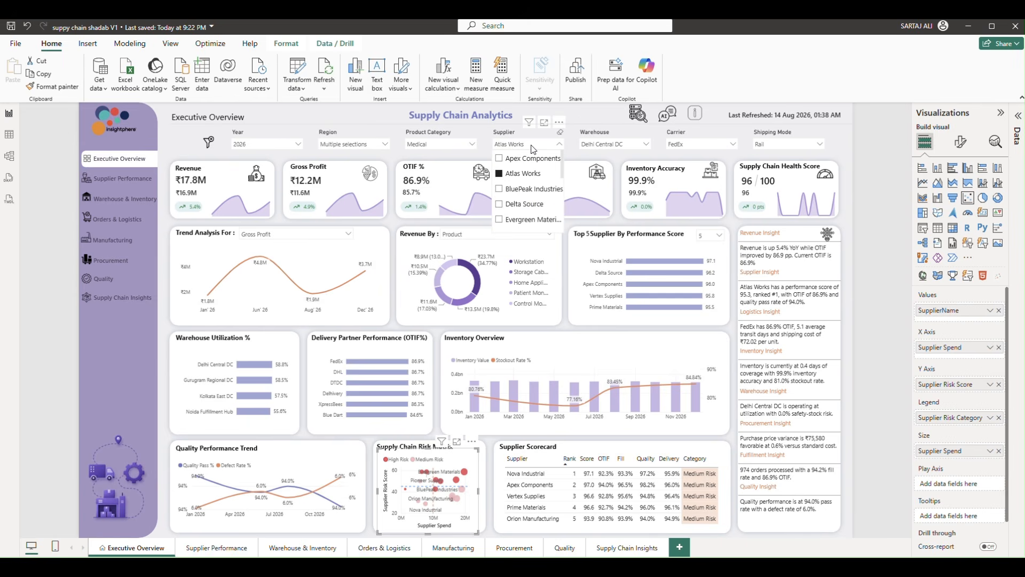
click(523, 191)
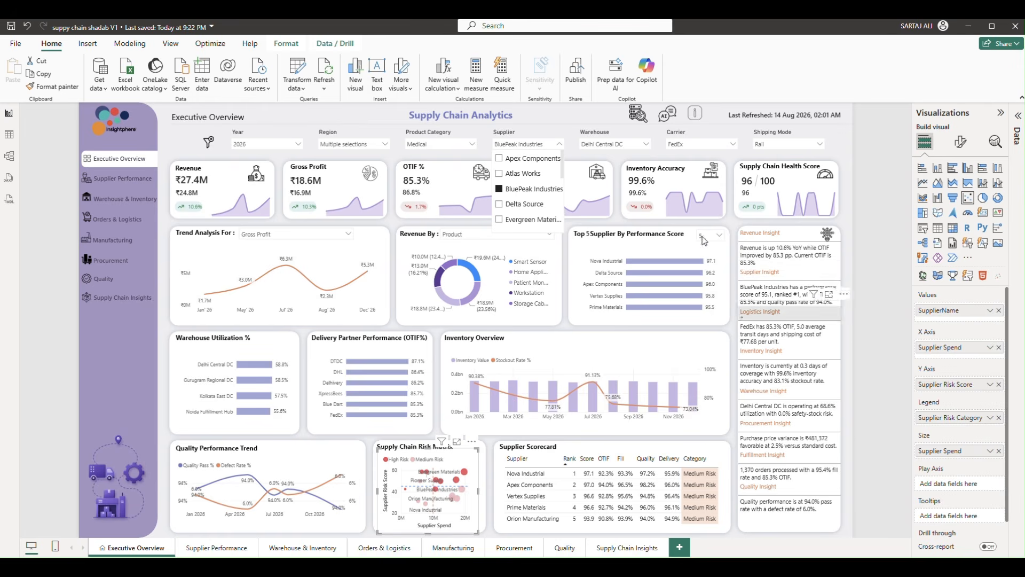
click(523, 174)
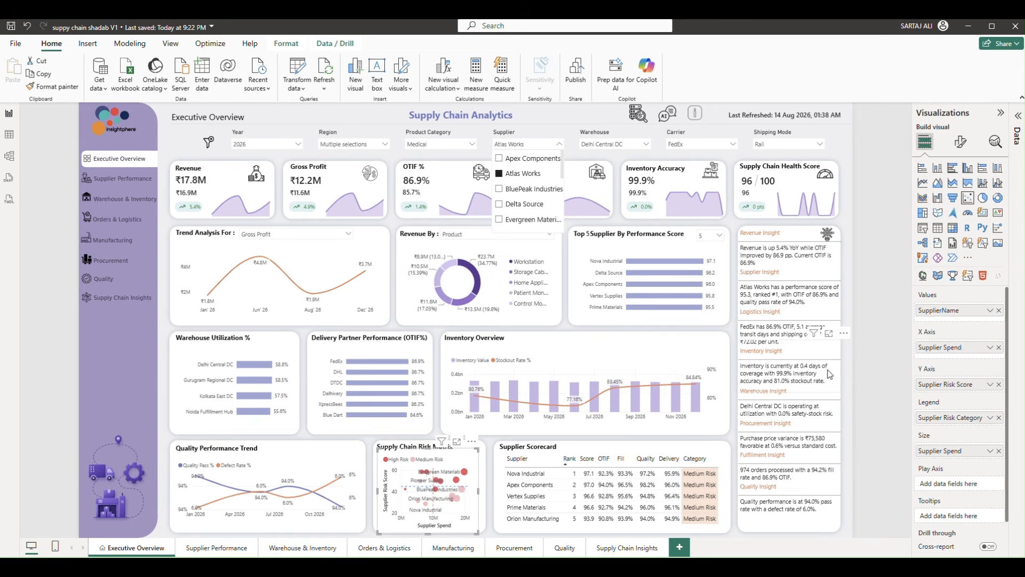
click(311, 118)
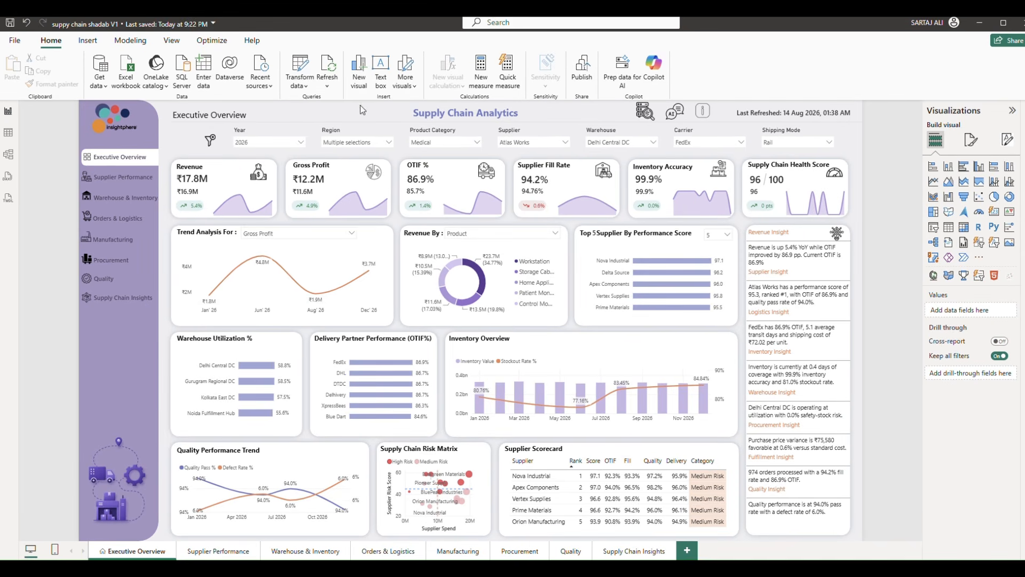
- View the Supplier Performance page and return to the Executive Overview page
click(117, 182)
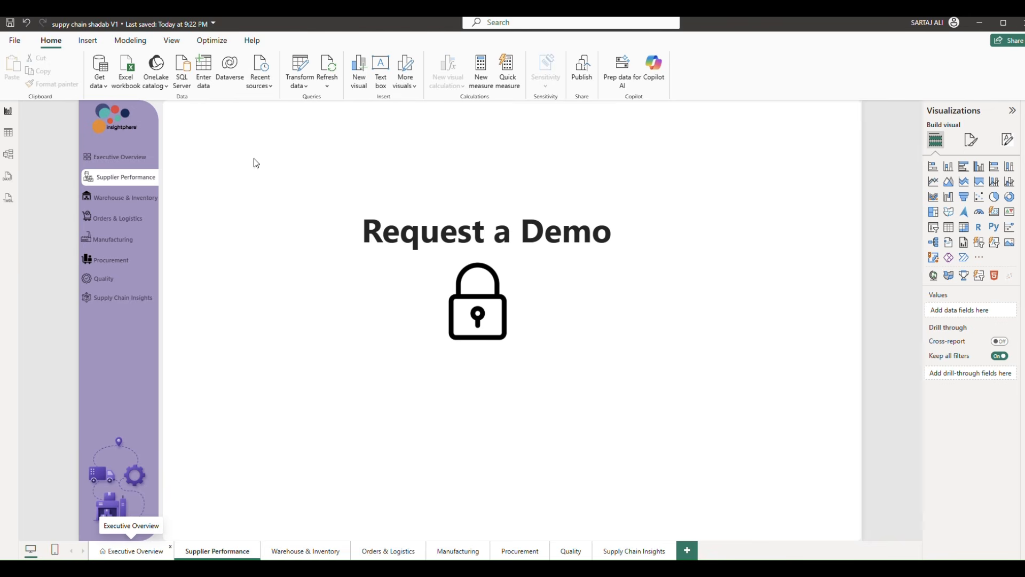
ctrl+click(88, 160)
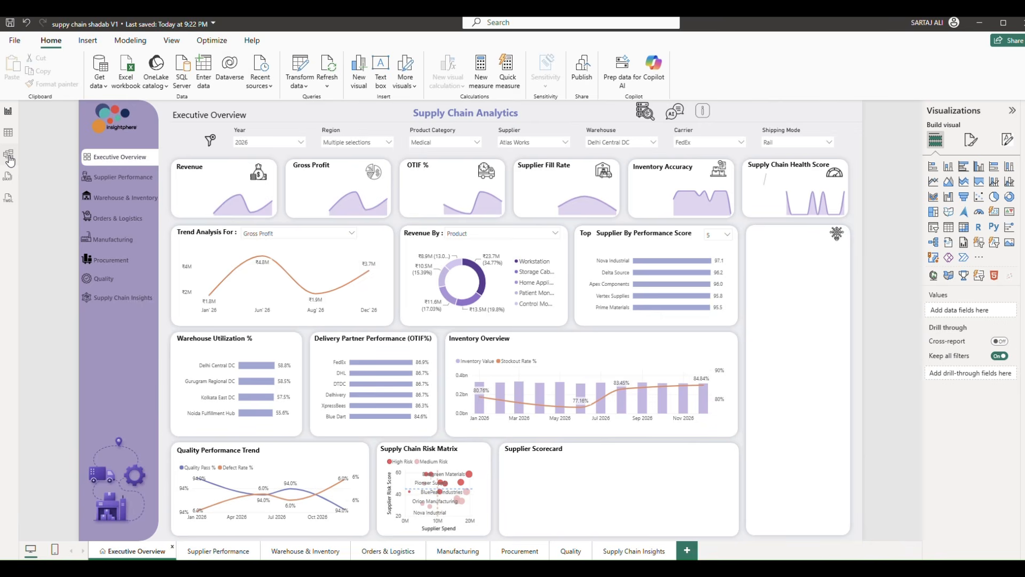
- Open the model view, examine the relationships between fact and dimension tables, and collapse the Functionality measure folder
click(8, 156)
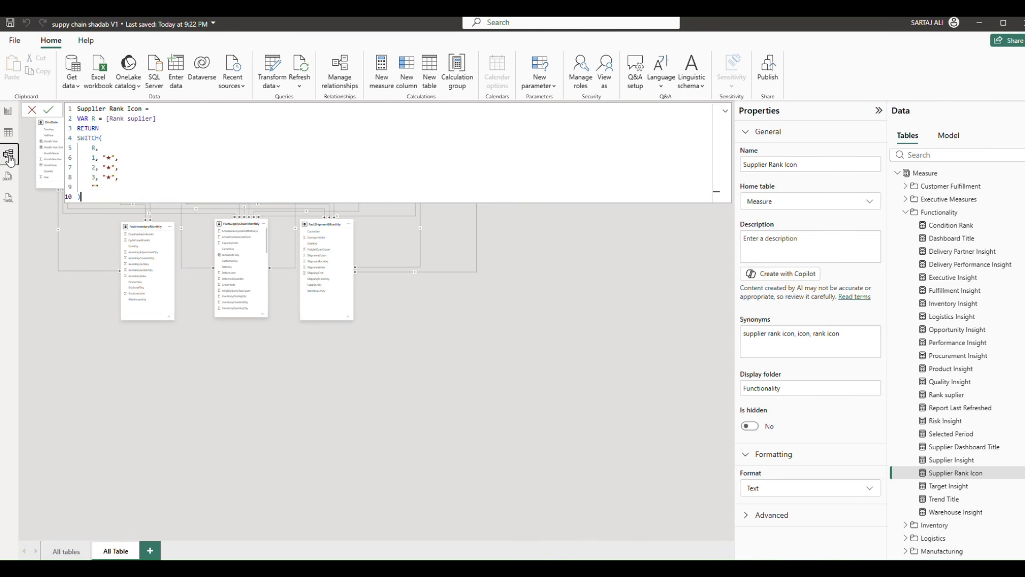
click(284, 361)
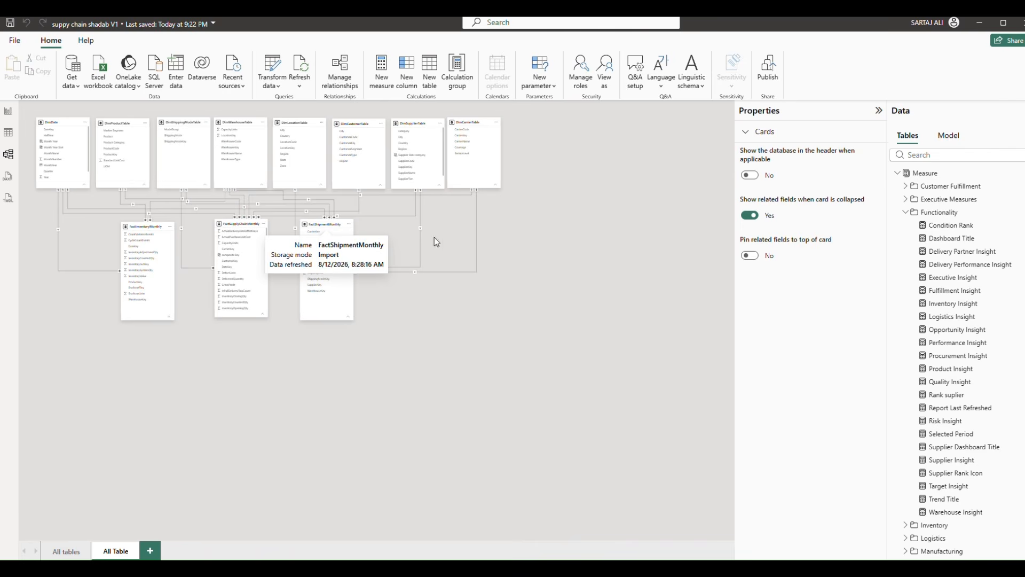
click(906, 213)
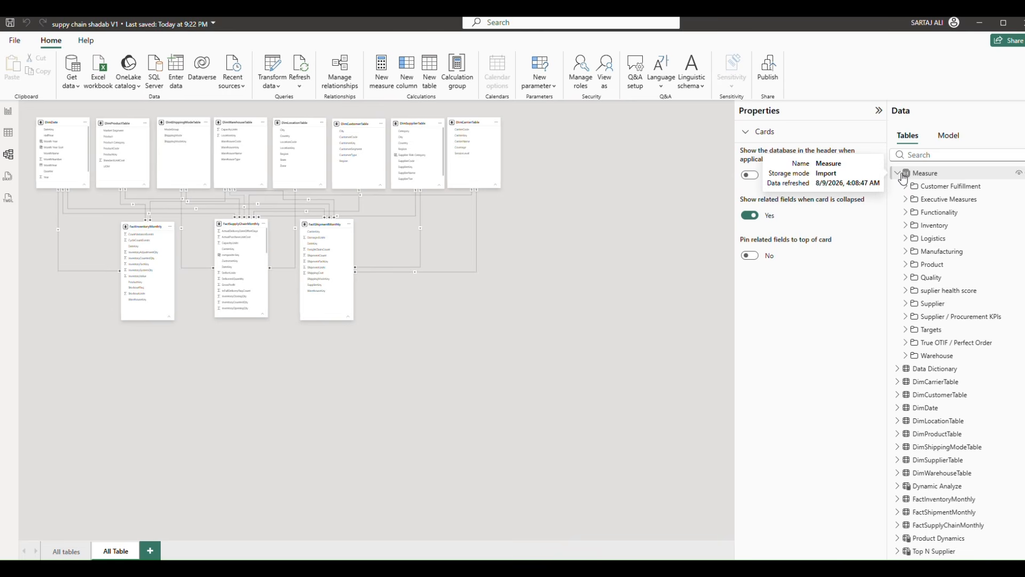
- Expand the Executive Measures folder, look through its measures, and collapse it
click(907, 201)
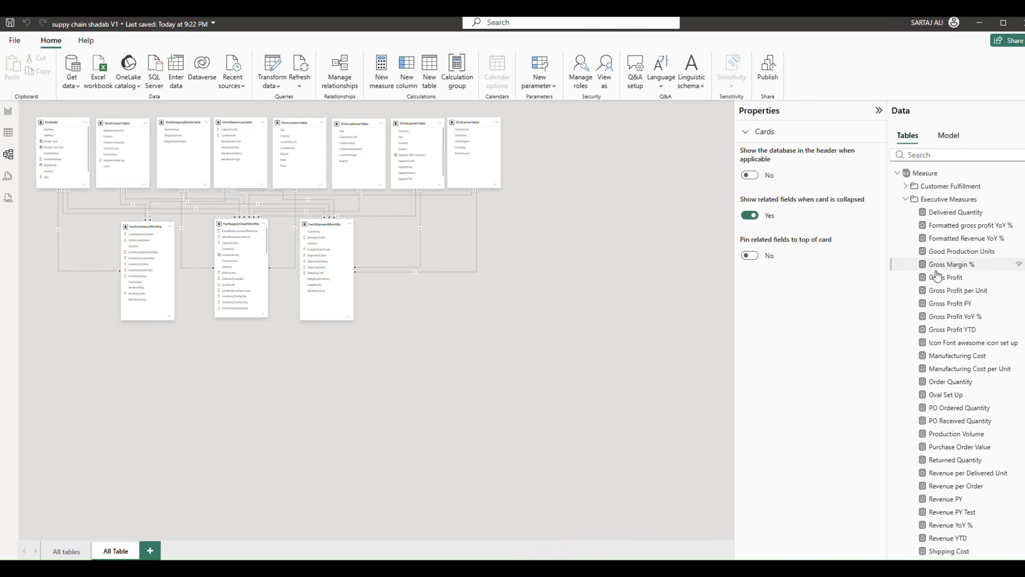
scroll(938, 283, down, 3)
scroll(939, 283, up, 2)
scroll(938, 283, up, 2)
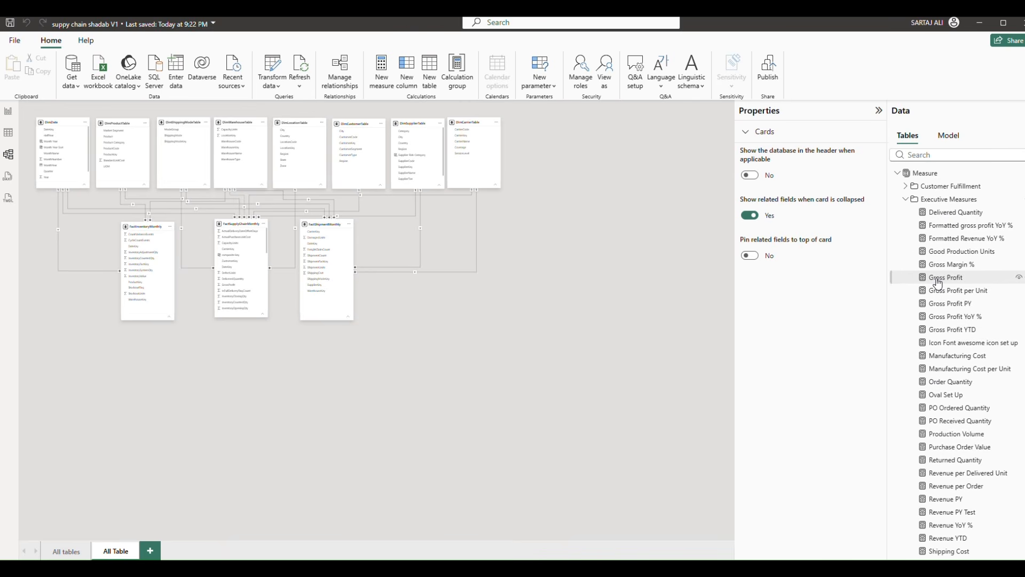
click(907, 201)
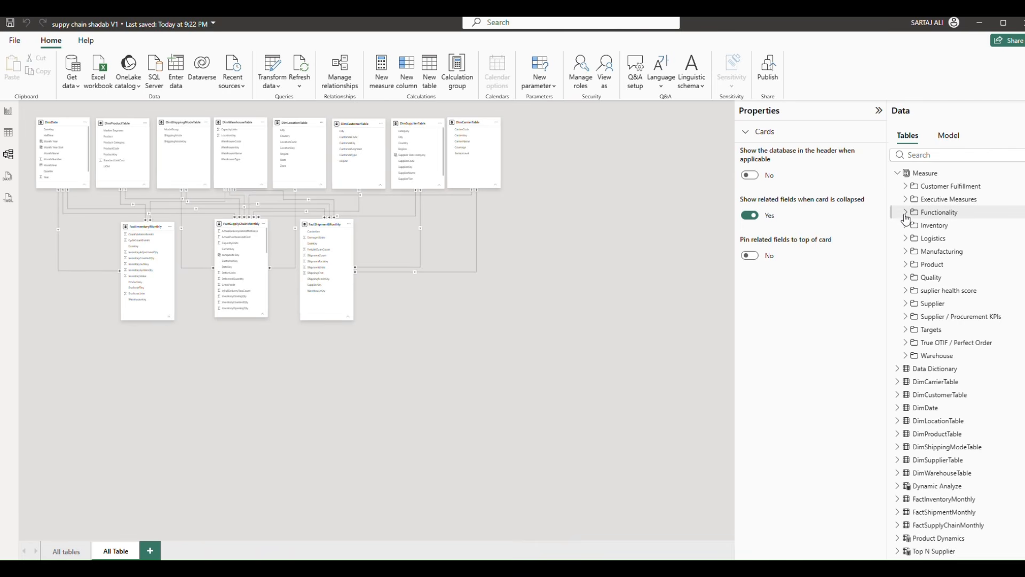
- Look through the measures in the Functionality folder, and collapse the folder and the Measure table
click(906, 213)
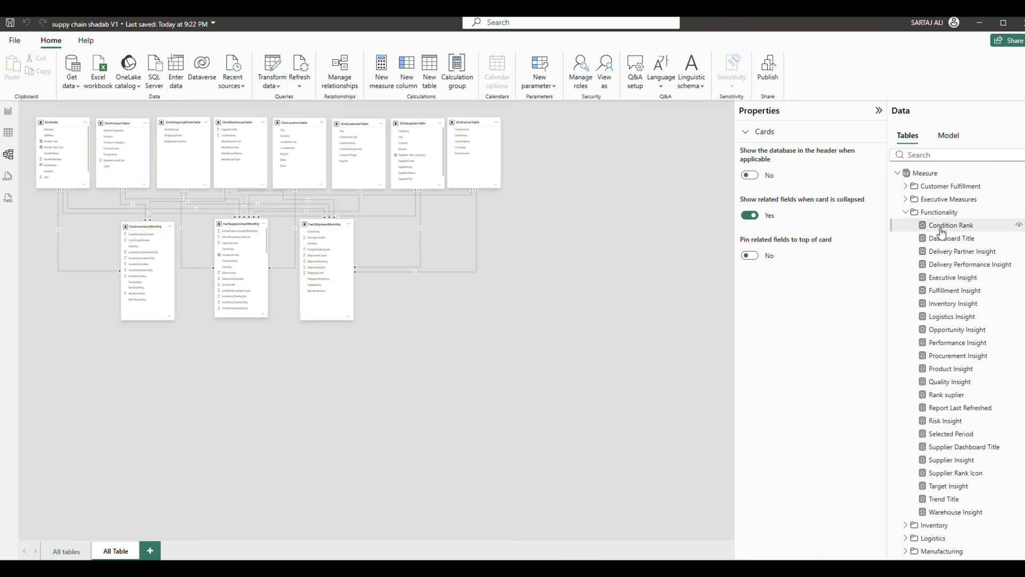
click(906, 213)
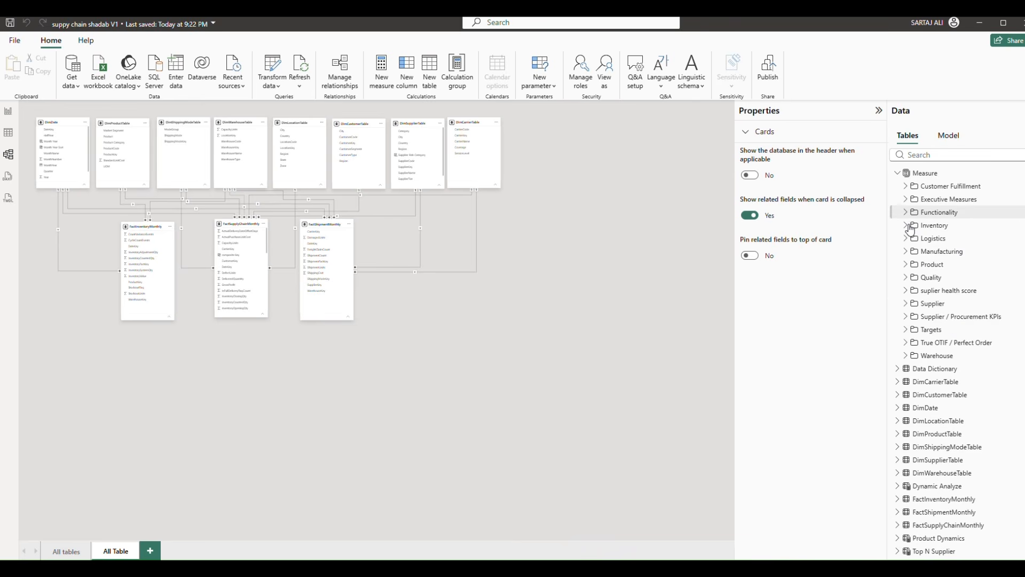
scroll(922, 323, down, 1)
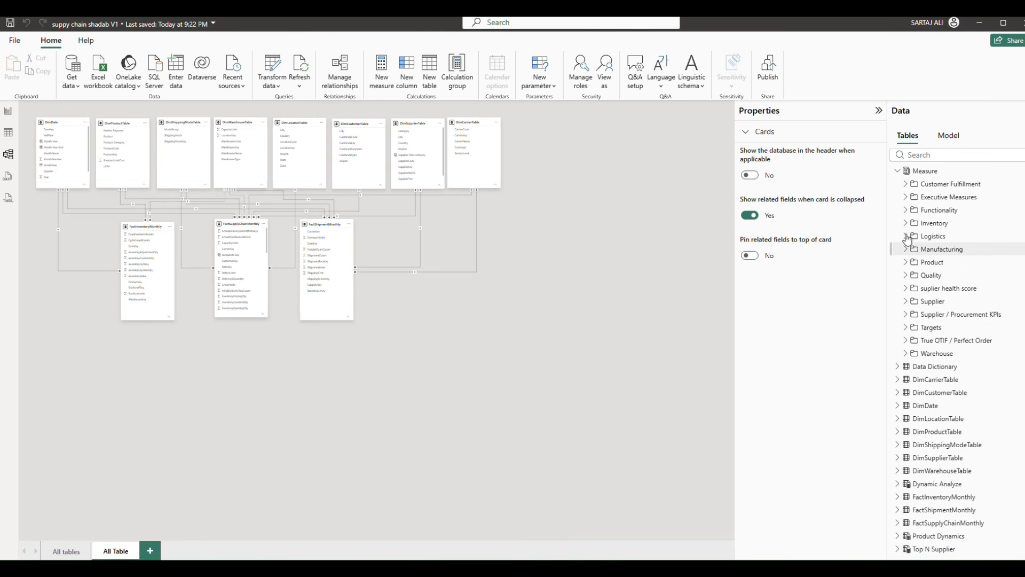
click(900, 173)
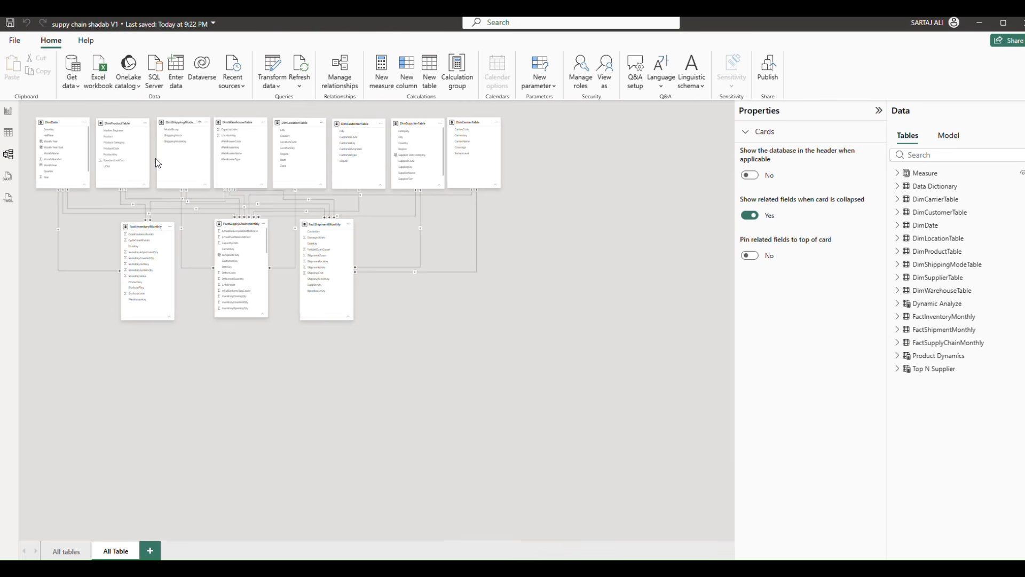
- Return to the report view, select the Revenue card's sparkline to inspect its fields, and clear the selection
click(8, 112)
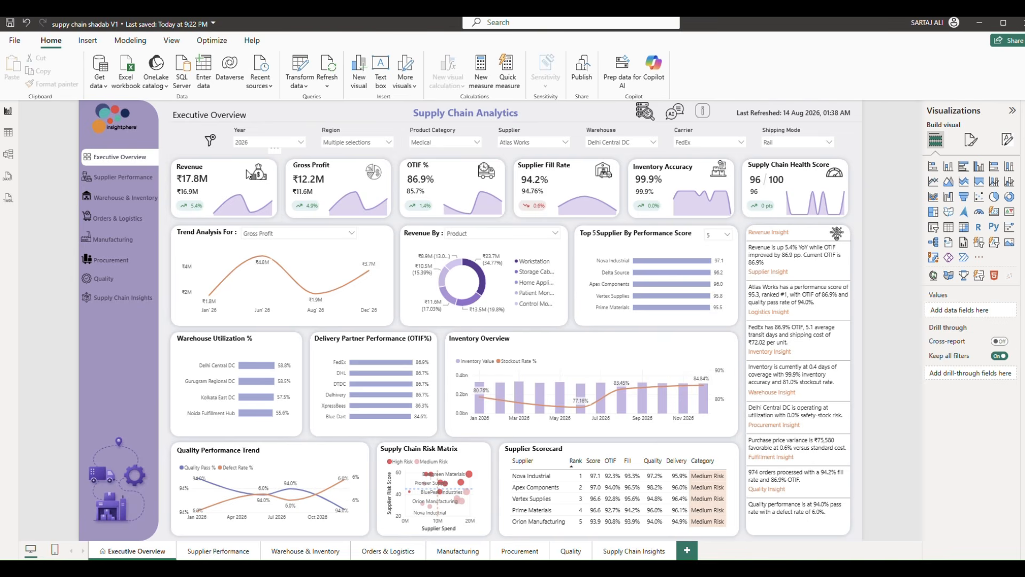
click(261, 221)
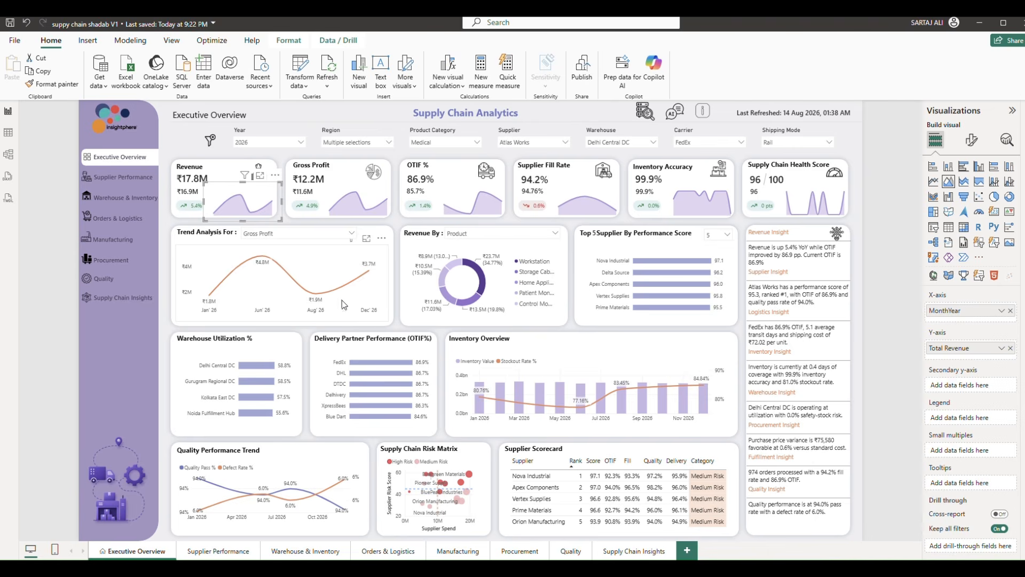
click(175, 135)
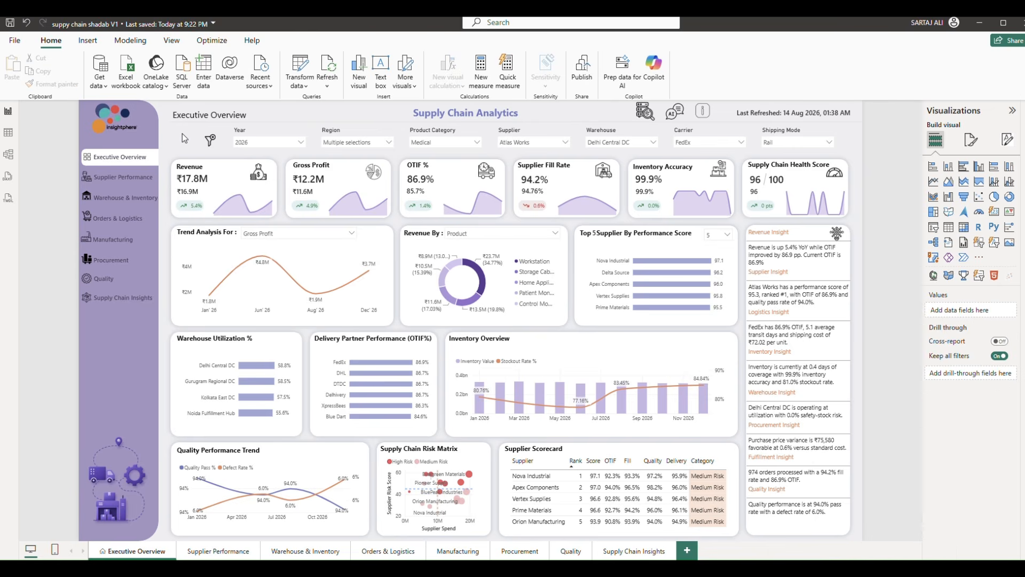